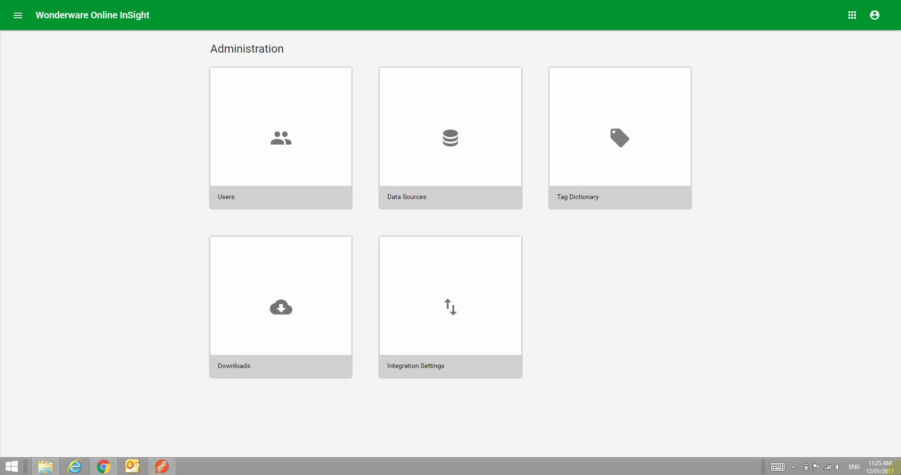
Add a data source named "POST Demo" and show its HTTPS endpoint details.
{"action": "left_click", "coordinate": [491, 188]}
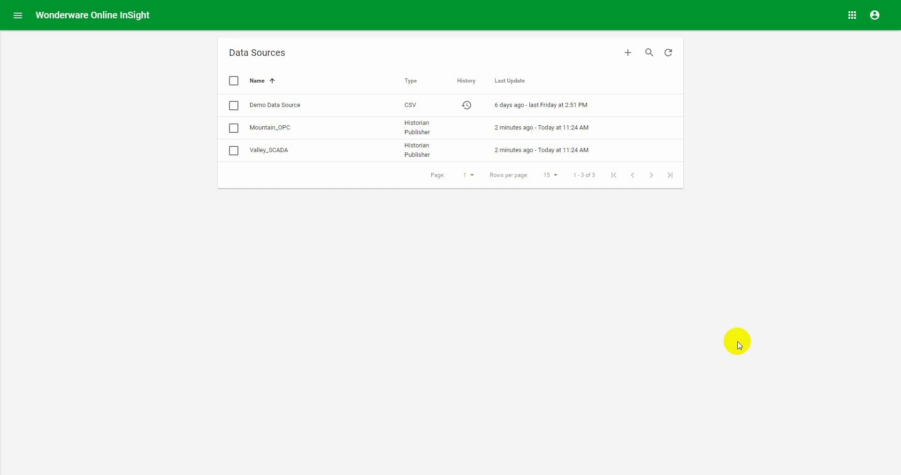
{"action": "left_click", "coordinate": [629, 54]}
{"action": "left_click", "coordinate": [641, 75]}
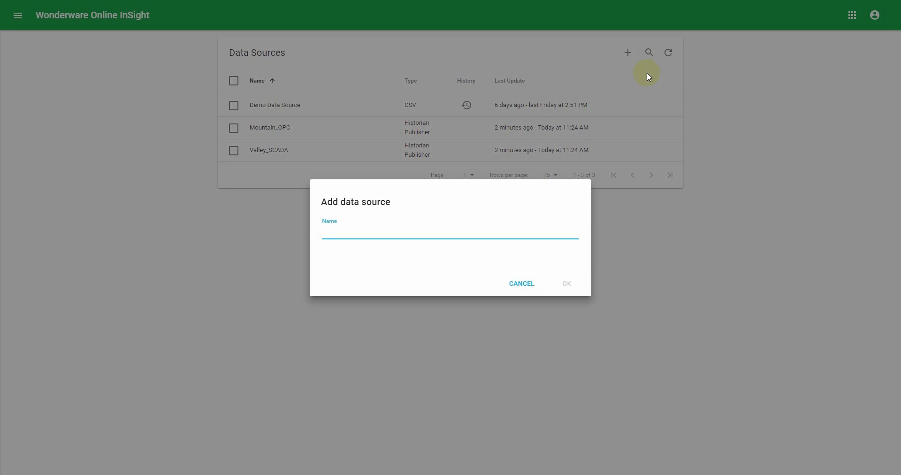
{"action": "type", "text": "POST Demo"}
{"action": "left_click", "coordinate": [566, 283]}
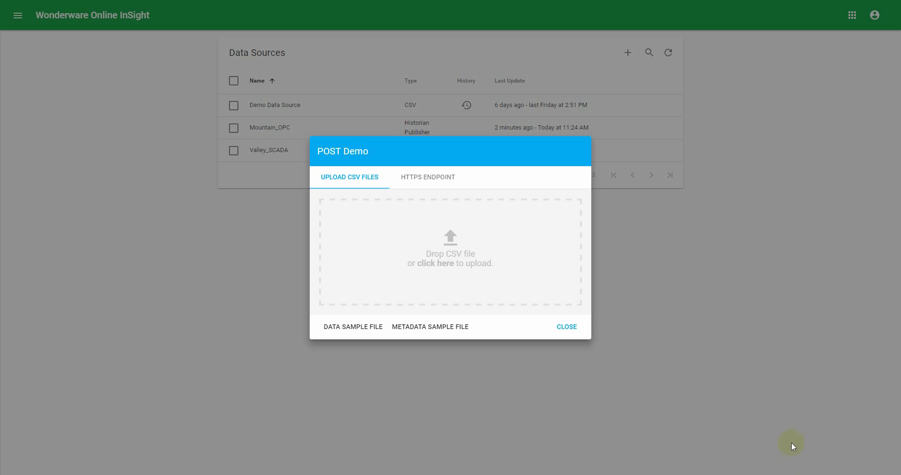
{"action": "left_click", "coordinate": [426, 178]}
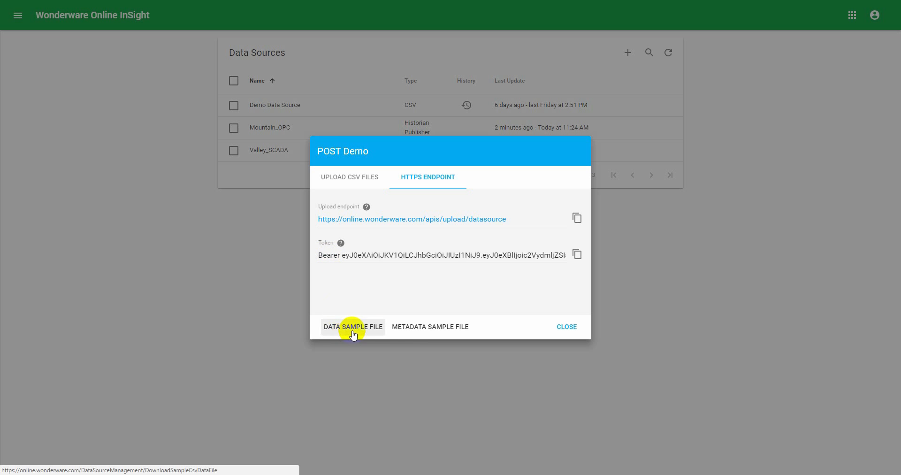
{"action": "left_click", "coordinate": [411, 331]}
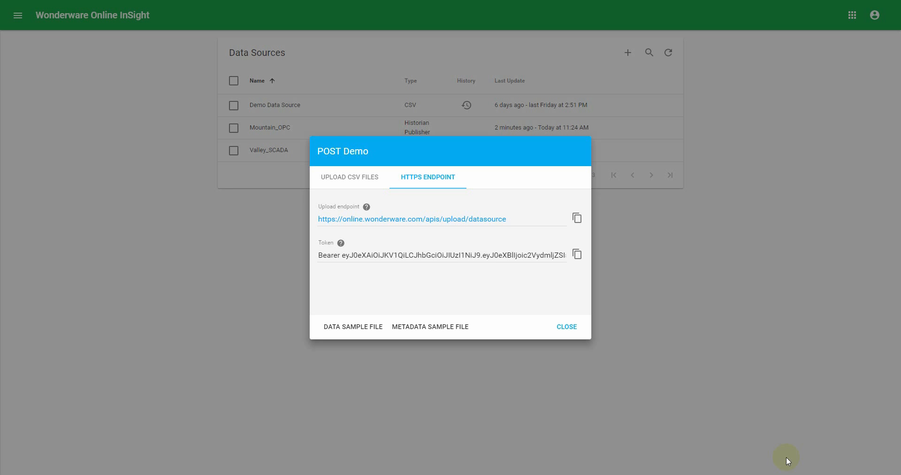
Switch to Postman and set the new request's method to POST.
{"action": "key", "text": "alt+Tab"}
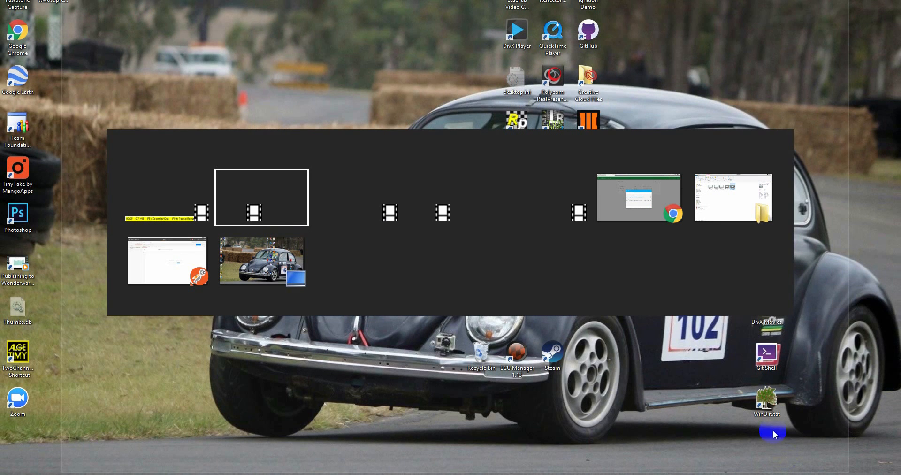
{"action": "left_click", "coordinate": [198, 269]}
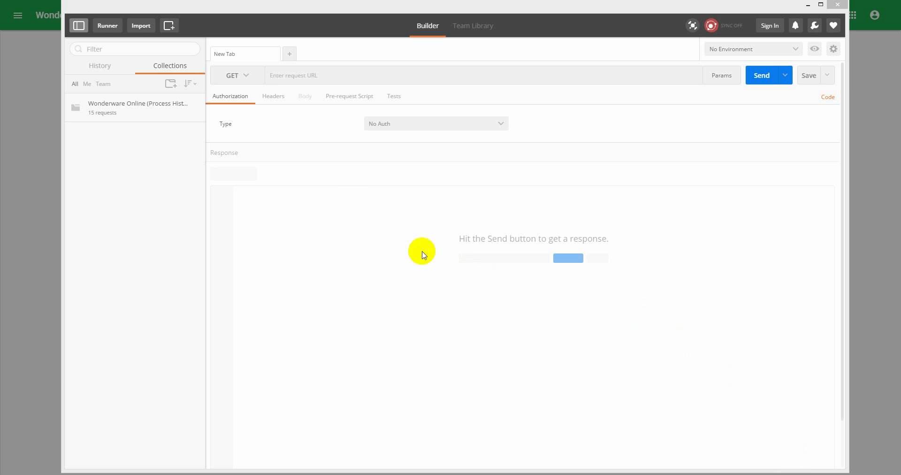
{"action": "left_click", "coordinate": [249, 83]}
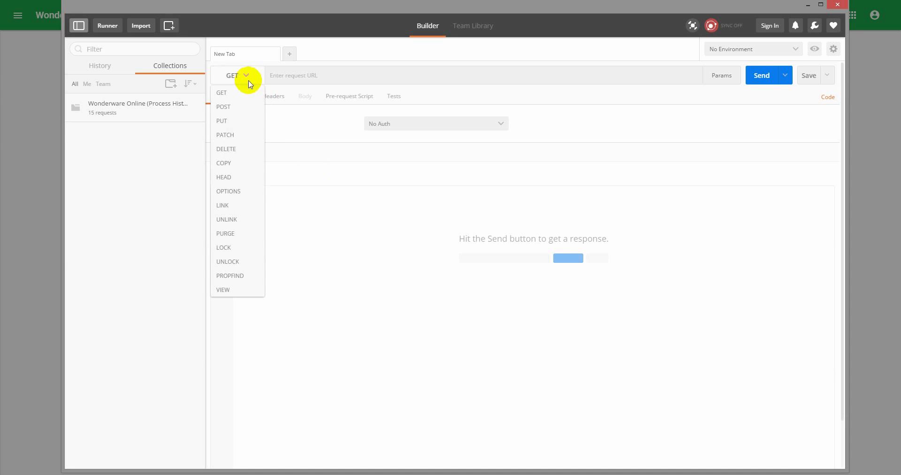
{"action": "left_click", "coordinate": [243, 112]}
Copy the upload endpoint from the POST Demo data source in Wonderware Online InSight and paste it as the request URL in Postman.
{"action": "left_click", "coordinate": [292, 78]}
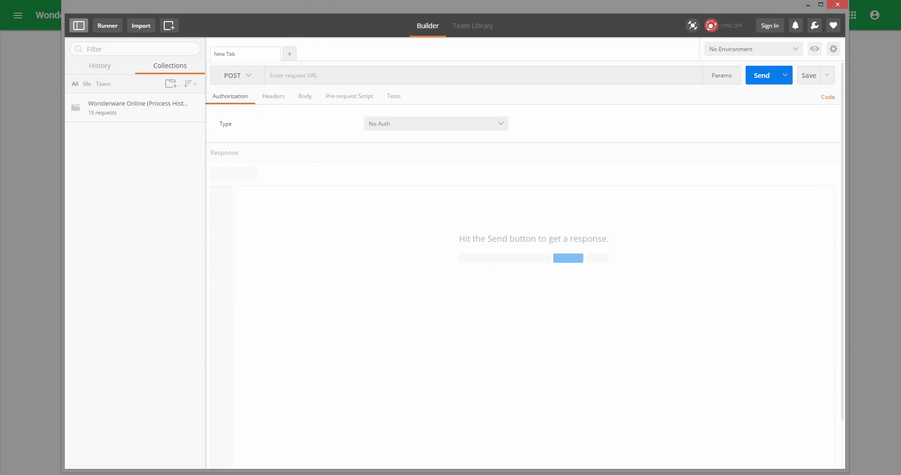
{"action": "key", "text": "alt+Tab"}
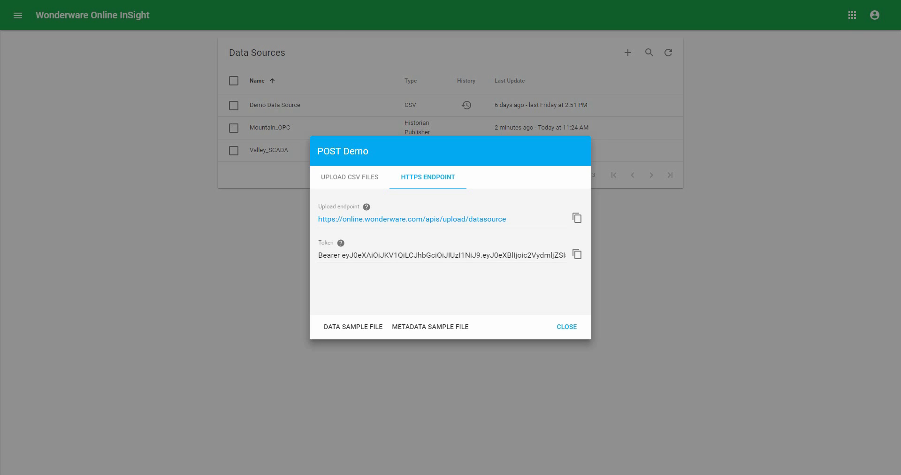
{"action": "left_click", "coordinate": [579, 219]}
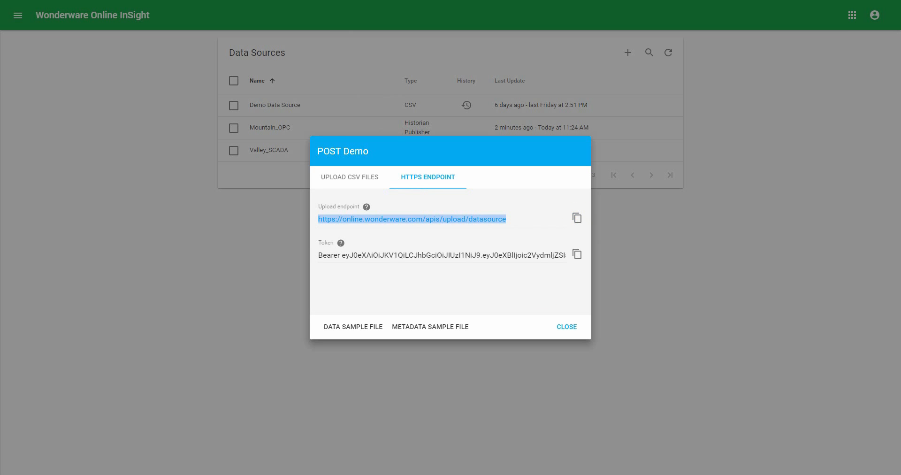
{"action": "key", "text": "alt+Tab"}
{"action": "left_click", "coordinate": [343, 71]}
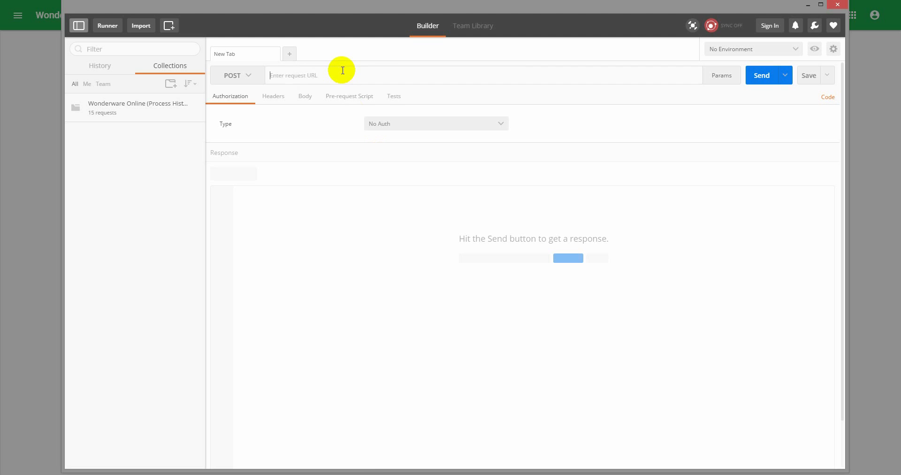
{"action": "key", "text": "ctrl+v"}
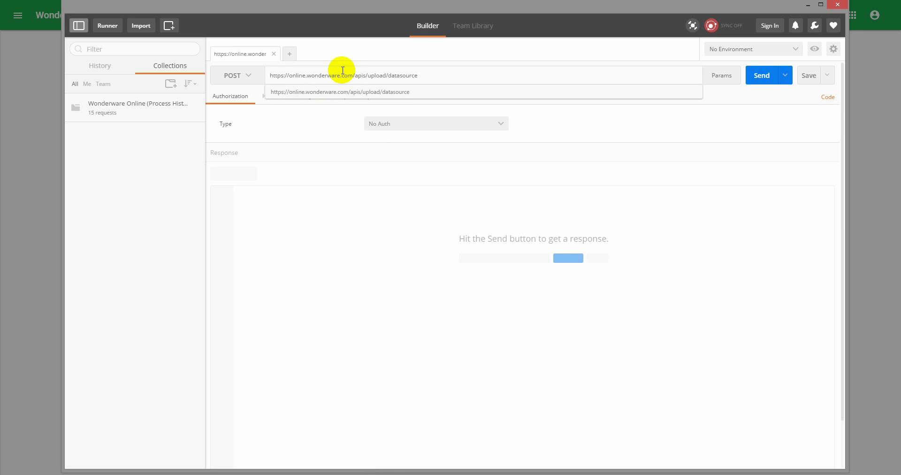
{"action": "left_click", "coordinate": [434, 56]}
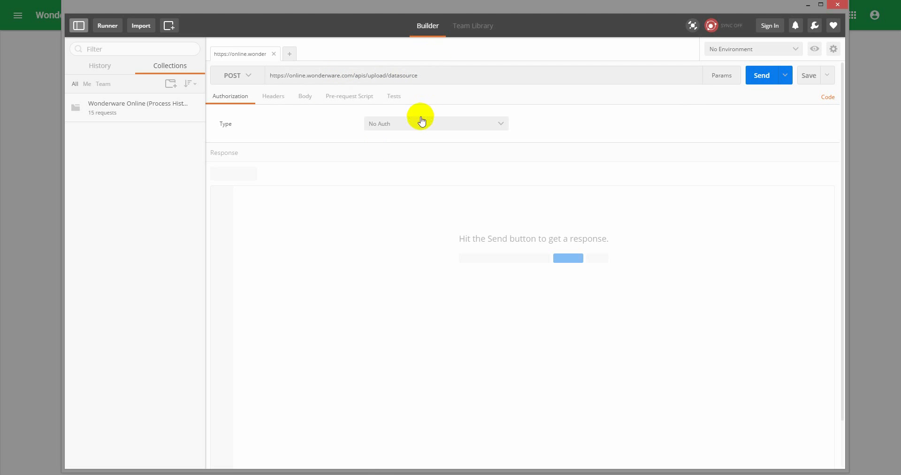
Copy the POST Demo data source's token from Wonderware Online InSight and return to Postman.
{"action": "key", "text": "alt+Tab"}
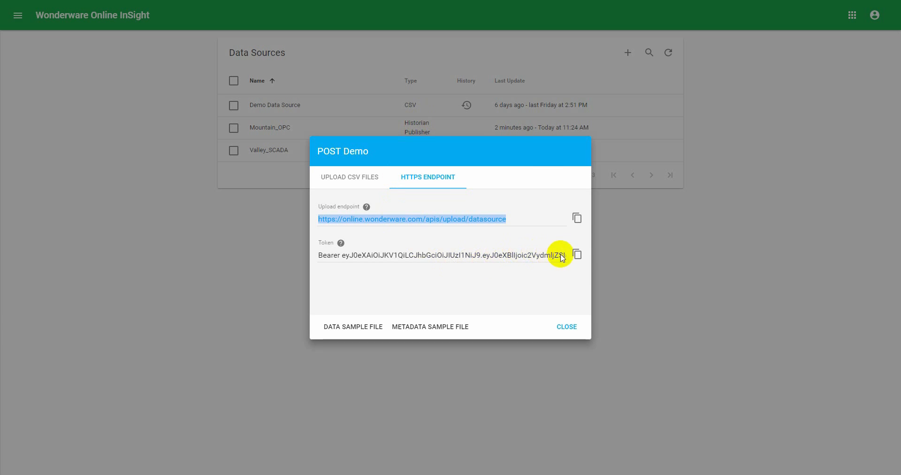
{"action": "left_click", "coordinate": [578, 254]}
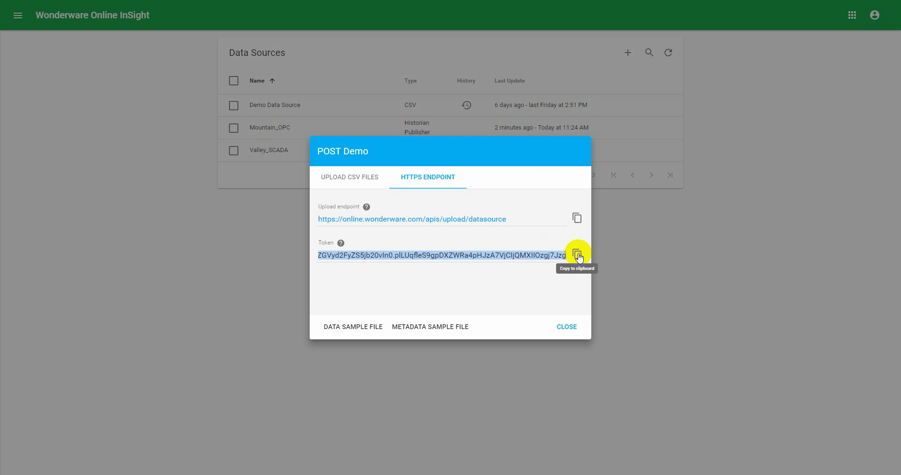
{"action": "left_click", "coordinate": [580, 256]}
{"action": "key", "text": "alt+Tab"}
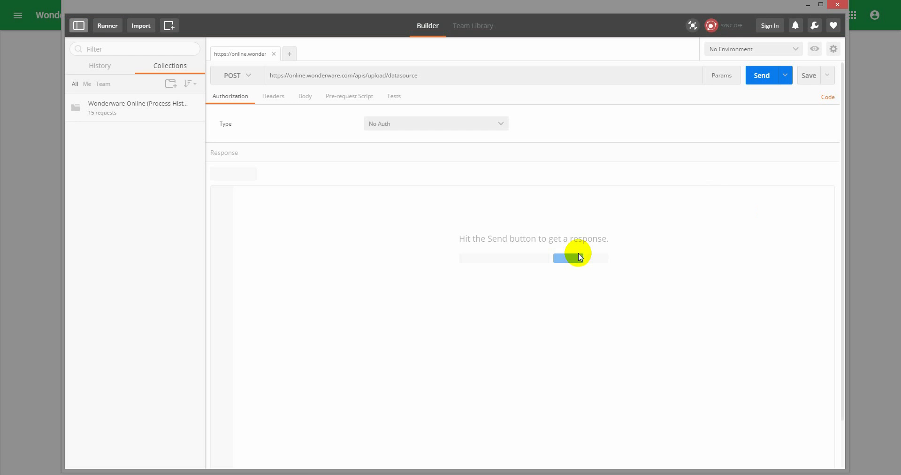
Add an Authorization header to the request and paste the copied bearer token as its value.
{"action": "left_click", "coordinate": [277, 97]}
{"action": "left_click", "coordinate": [258, 118]}
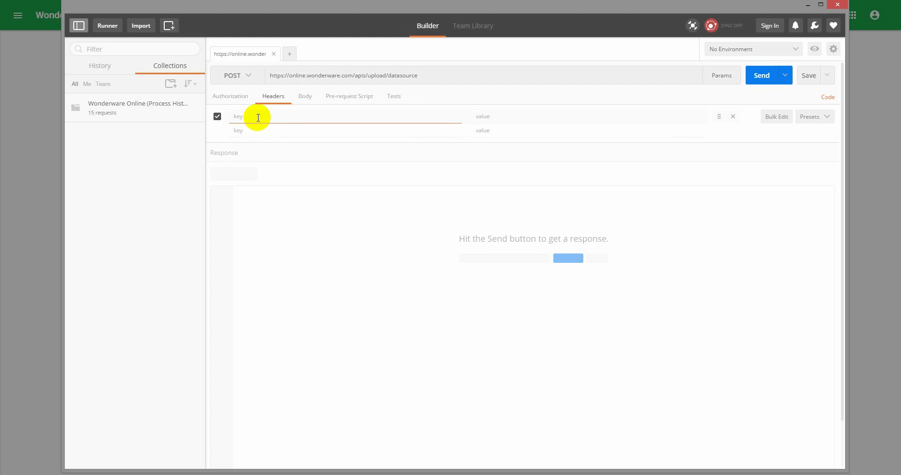
{"action": "type", "text": "Autho"}
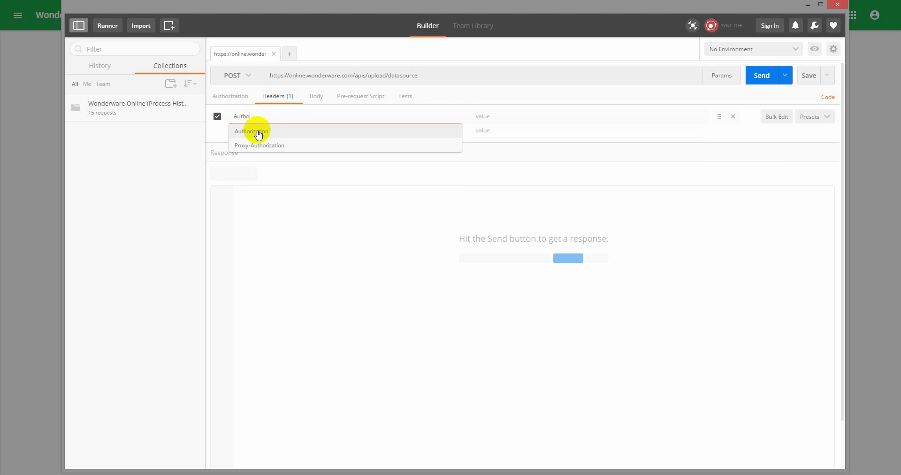
{"action": "left_click", "coordinate": [255, 132]}
{"action": "left_click", "coordinate": [495, 120]}
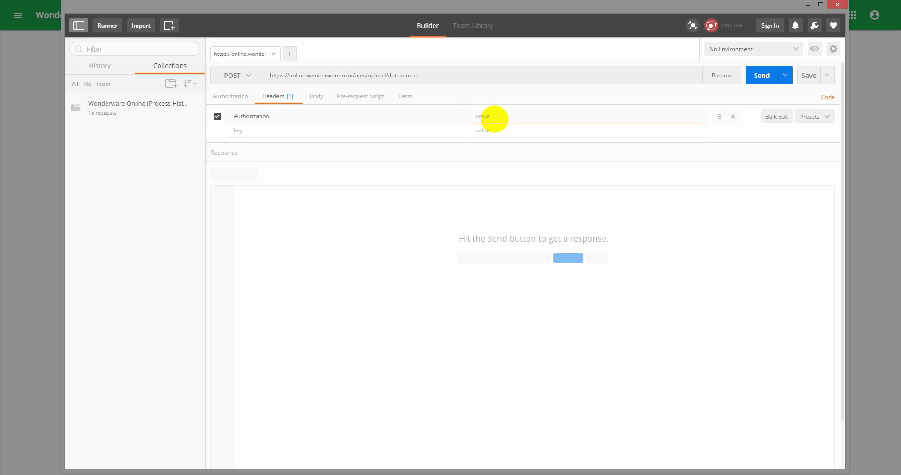
{"action": "key", "text": "ctrl+v"}
Add a second request header X-Filename with the value "HTTP Demo".
{"action": "left_click", "coordinate": [403, 132]}
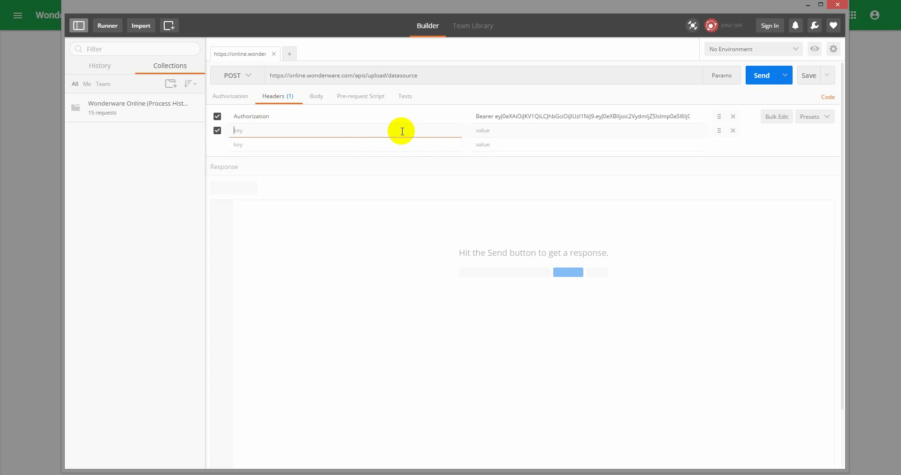
{"action": "type", "text": "X-"}
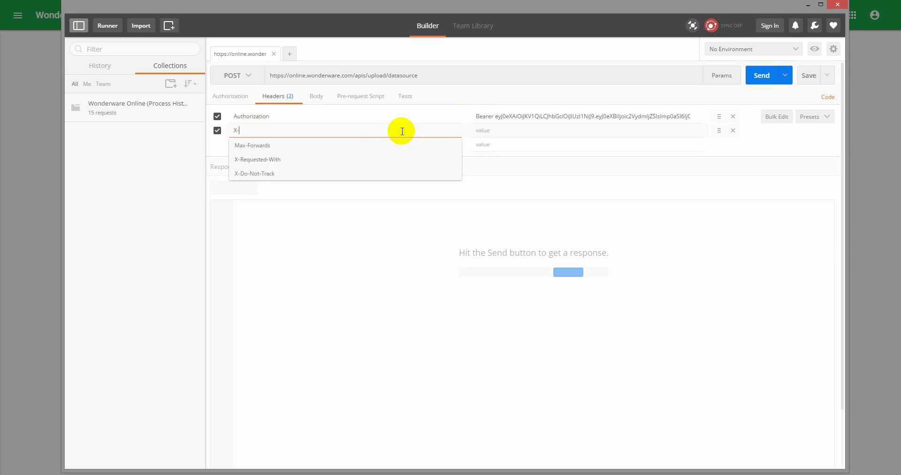
{"action": "type", "text": "Filename"}
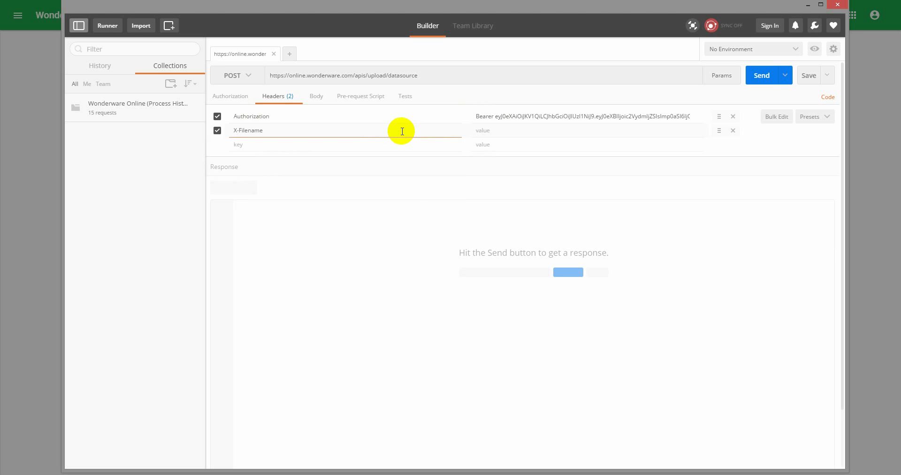
{"action": "left_click", "coordinate": [492, 131]}
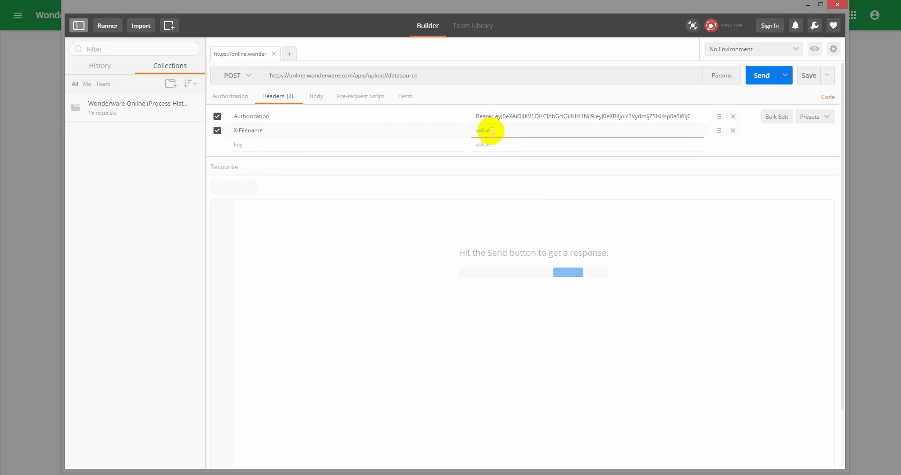
{"action": "type", "text": "HTPP"}
{"action": "key", "text": "BackSpace"}
{"action": "key", "text": "BackSpace"}
{"action": "type", "text": "TP Demo"}
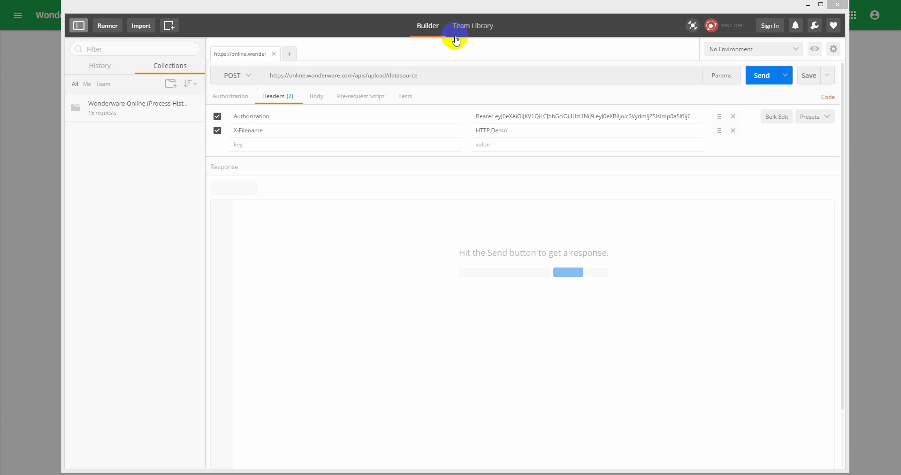
Generate the request's C# (RestSharp) code snippet and examine its URL, POST method, and header lines.
{"action": "left_click", "coordinate": [828, 97]}
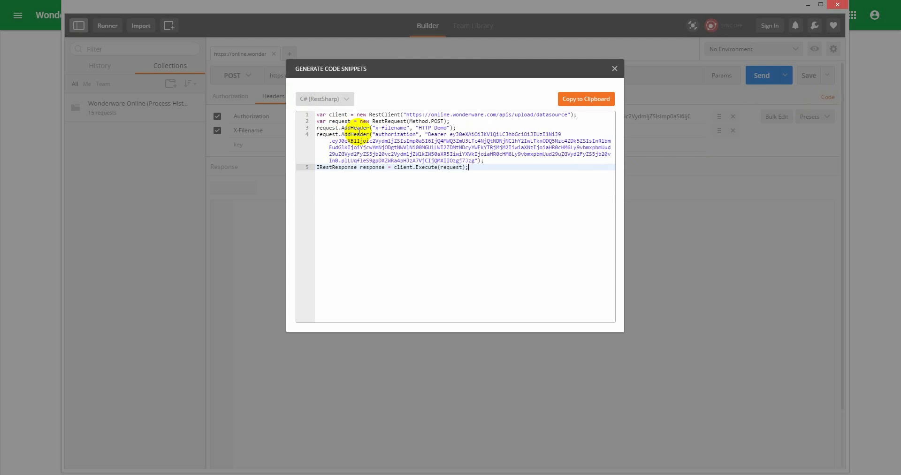
{"action": "left_click_drag", "start_coordinate": [369, 115], "coordinate": [403, 114]}
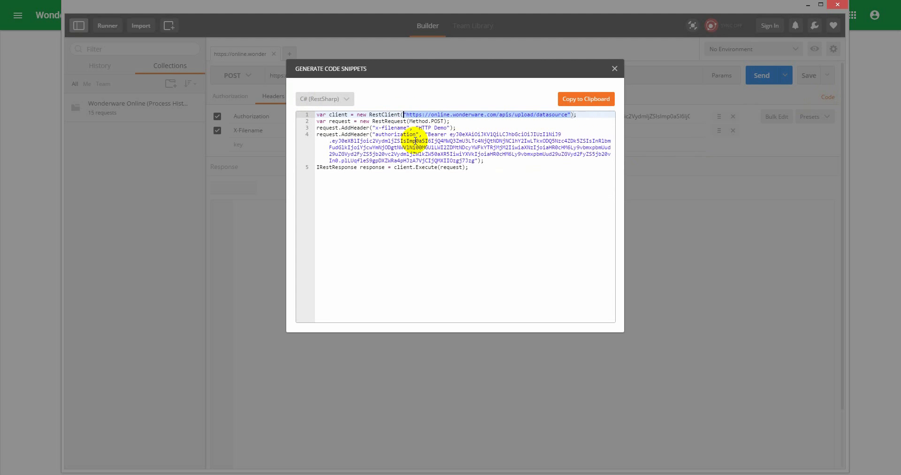
{"action": "left_click_drag", "start_coordinate": [450, 121], "coordinate": [360, 121]}
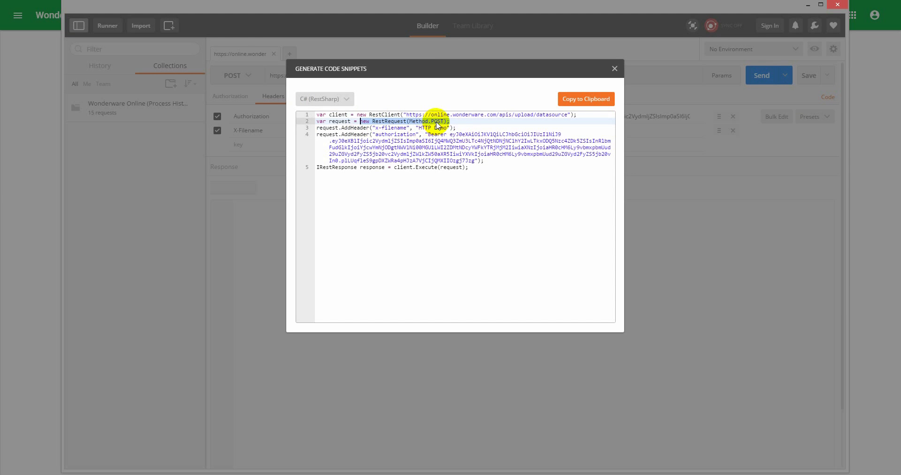
{"action": "left_click", "coordinate": [453, 128]}
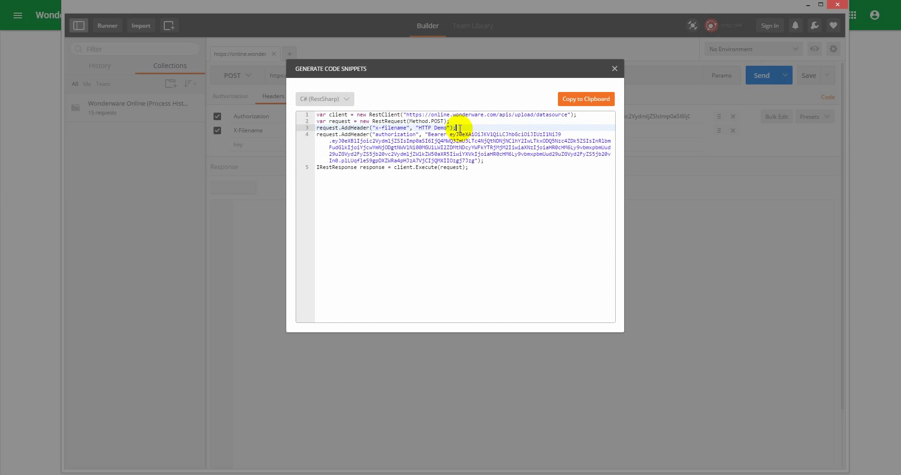
{"action": "left_click_drag", "start_coordinate": [427, 134], "coordinate": [475, 161]}
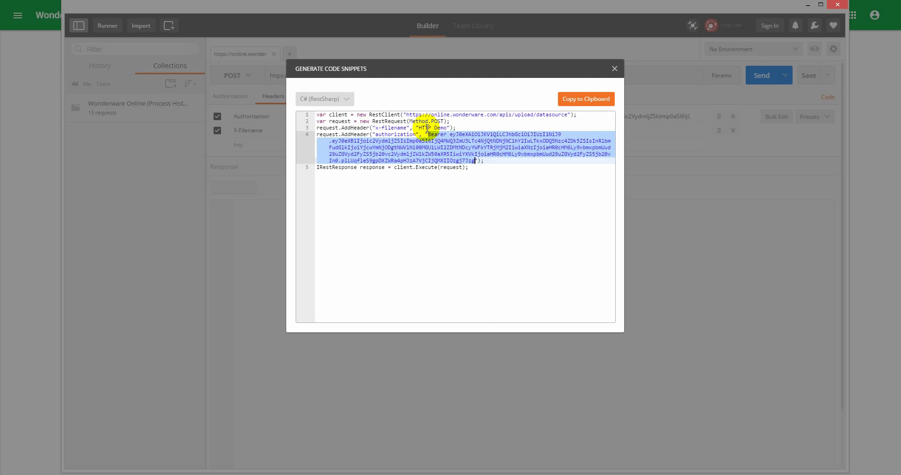
{"action": "left_click", "coordinate": [488, 163]}
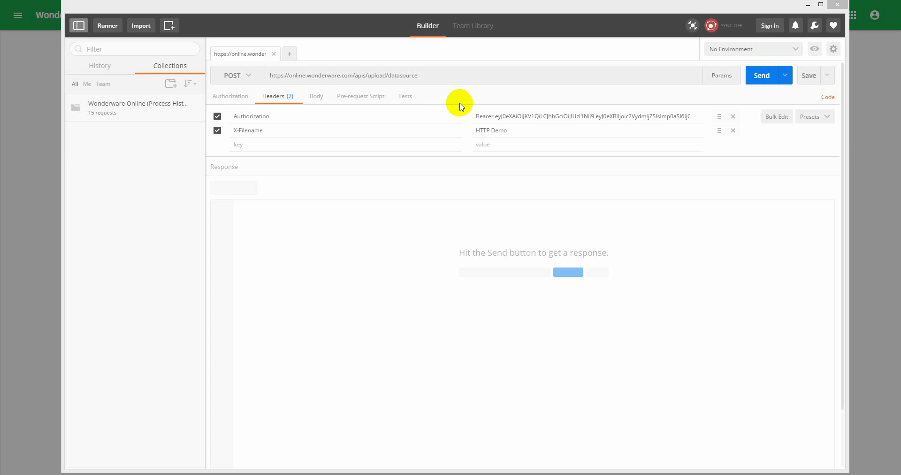
Set the request body to binary, attach SampleCSVDataFile.csv from the Samples folder, and send the POST request.
{"action": "left_click", "coordinate": [322, 98]}
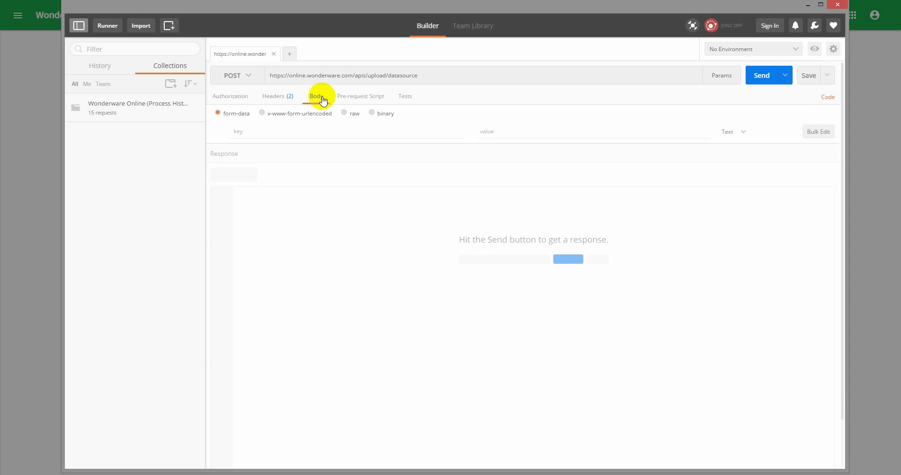
{"action": "left_click", "coordinate": [372, 113]}
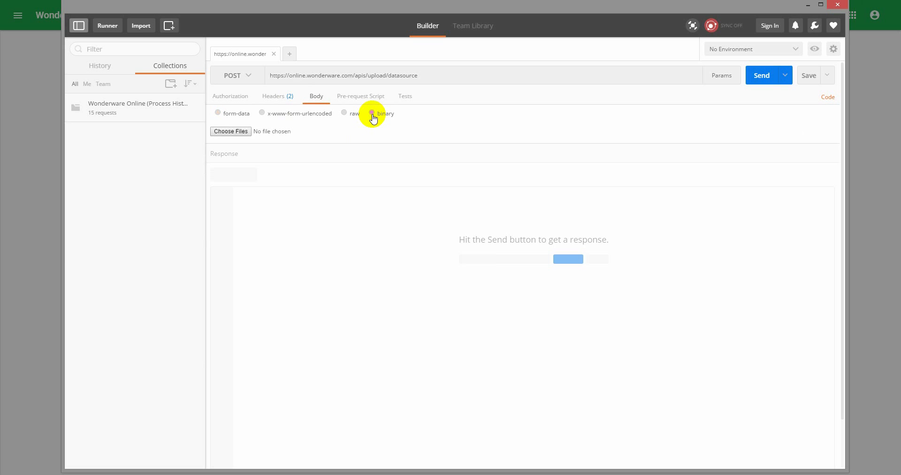
{"action": "left_click", "coordinate": [235, 133]}
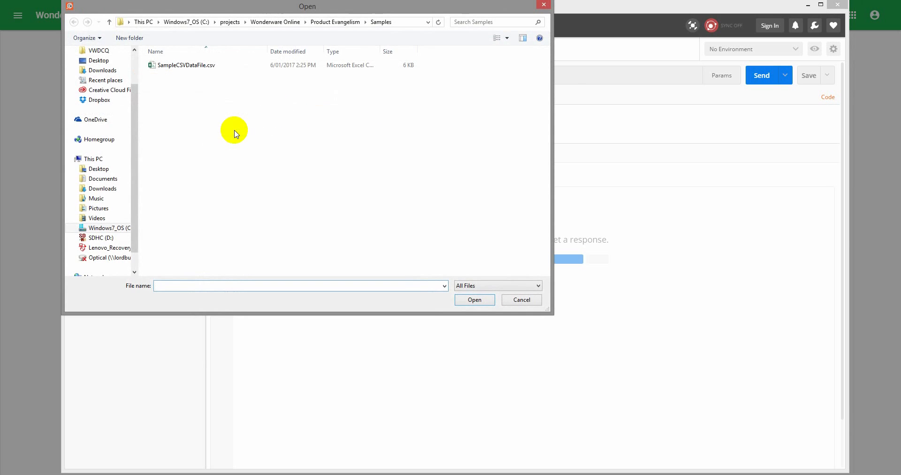
{"action": "left_click", "coordinate": [194, 68]}
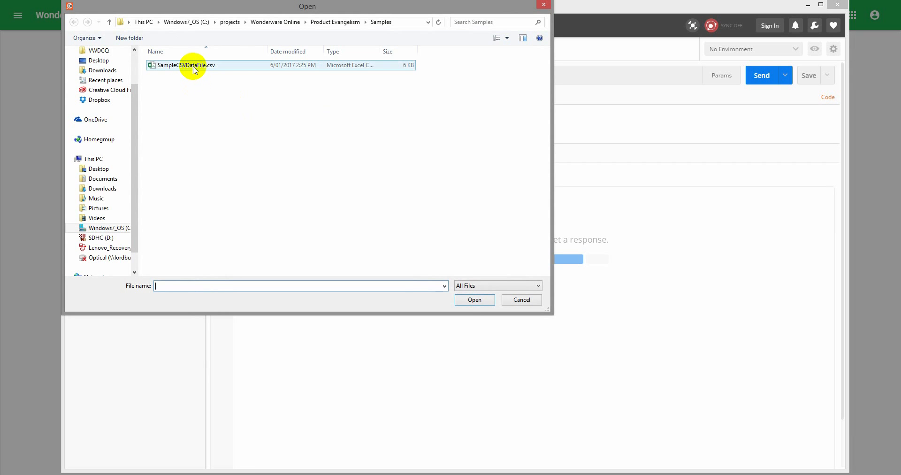
{"action": "double_click", "coordinate": [195, 67]}
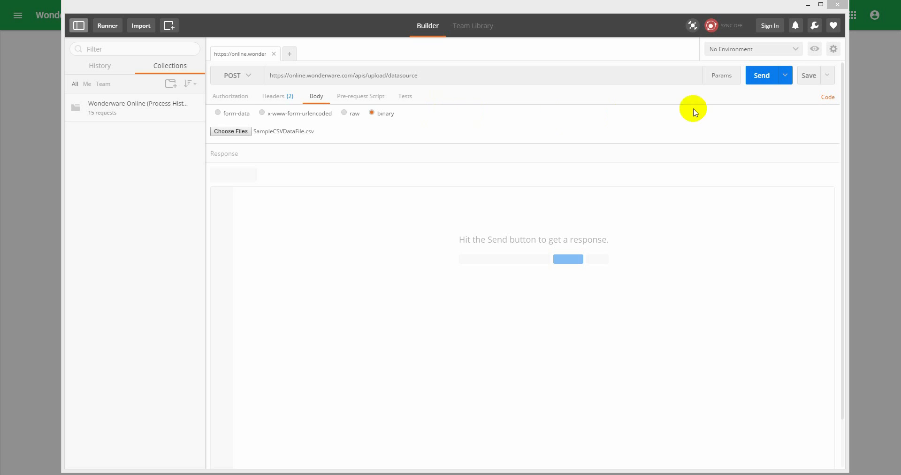
{"action": "left_click", "coordinate": [763, 78]}
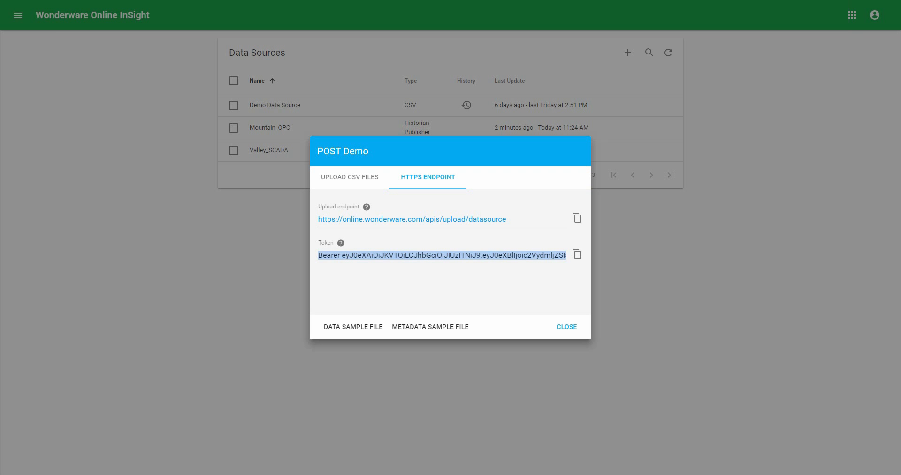
Switch to Wonderware Online InSight, close the POST Demo endpoint details, and check the upload status in that data source's history.
{"action": "left_click", "coordinate": [572, 332]}
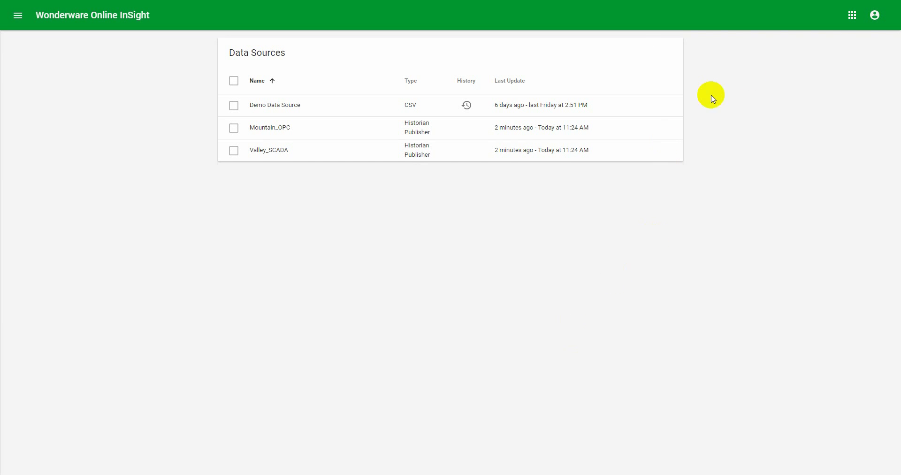
{"action": "left_click", "coordinate": [428, 107]}
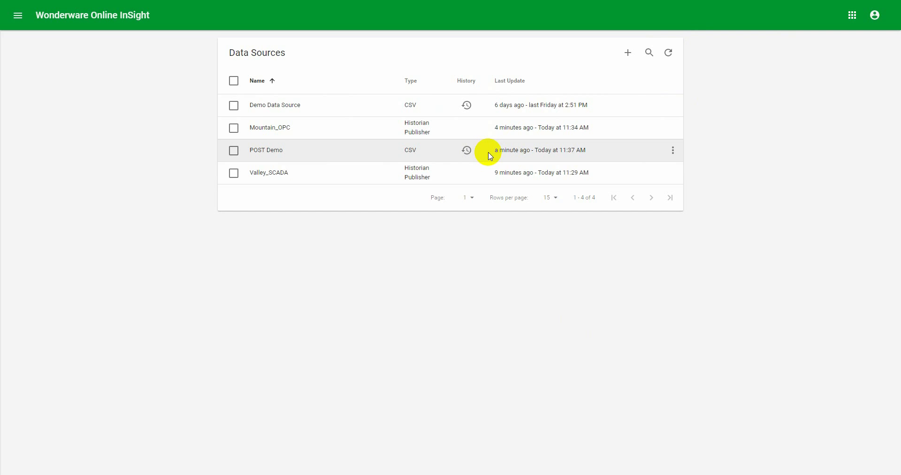
{"action": "left_click", "coordinate": [468, 152]}
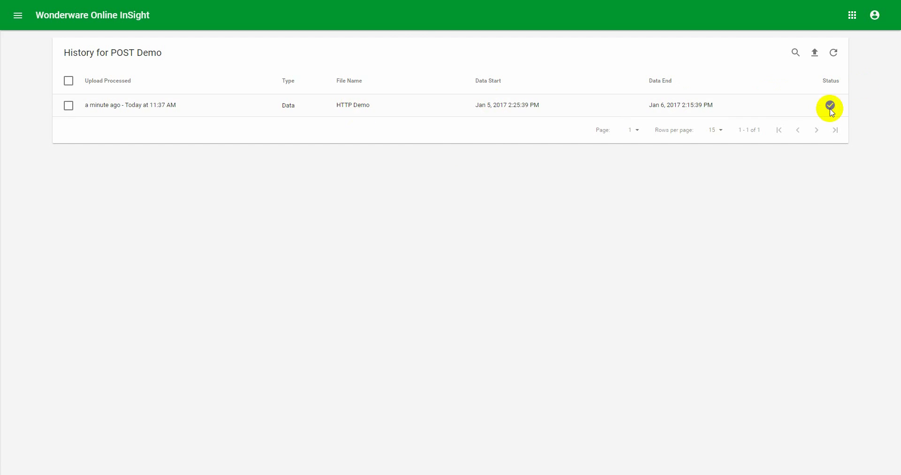
{"action": "mouse_move", "coordinate": [832, 111]}
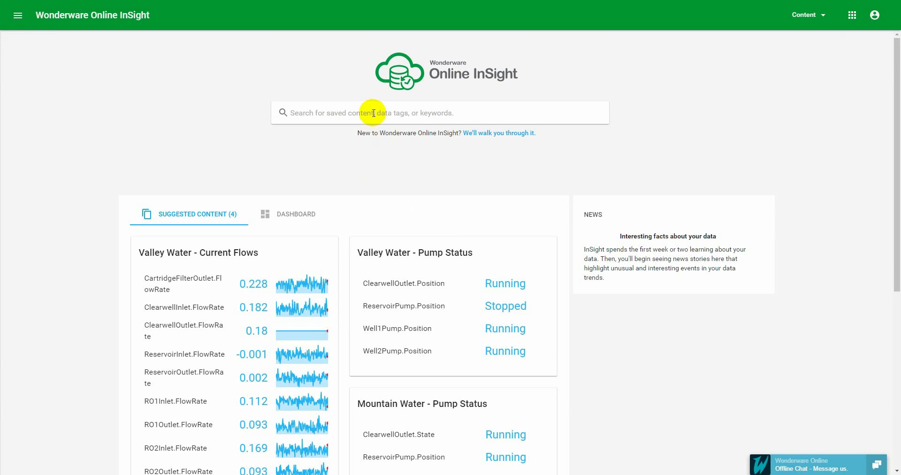
Search InSight for "POST", display the tags sourced from it, and set the time range to the last 30 days.
{"action": "left_click", "coordinate": [373, 113]}
{"action": "type", "text": "POST"}
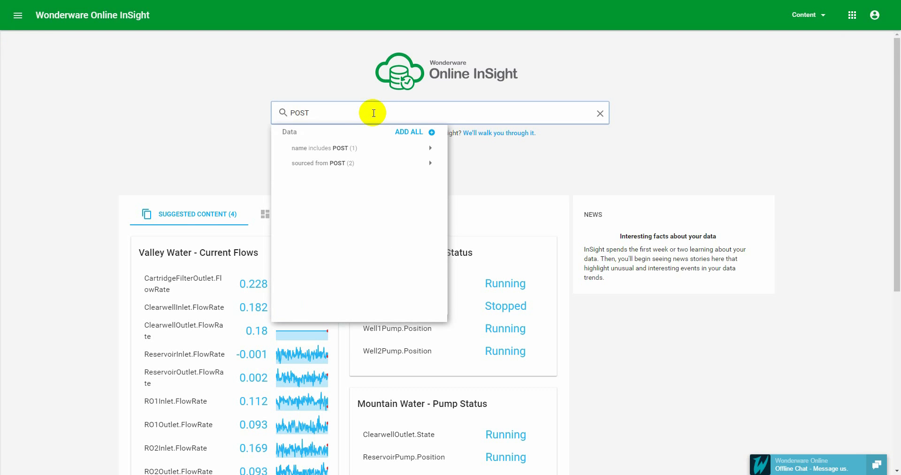
{"action": "left_click", "coordinate": [334, 165]}
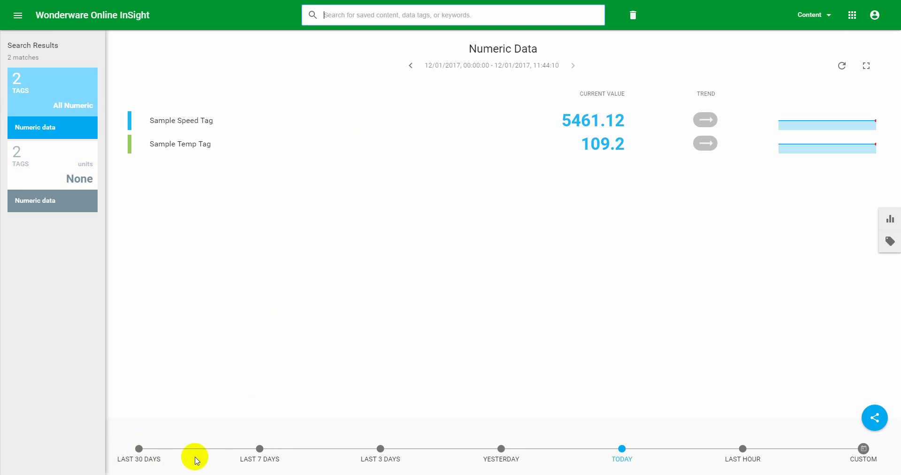
{"action": "left_click", "coordinate": [139, 449]}
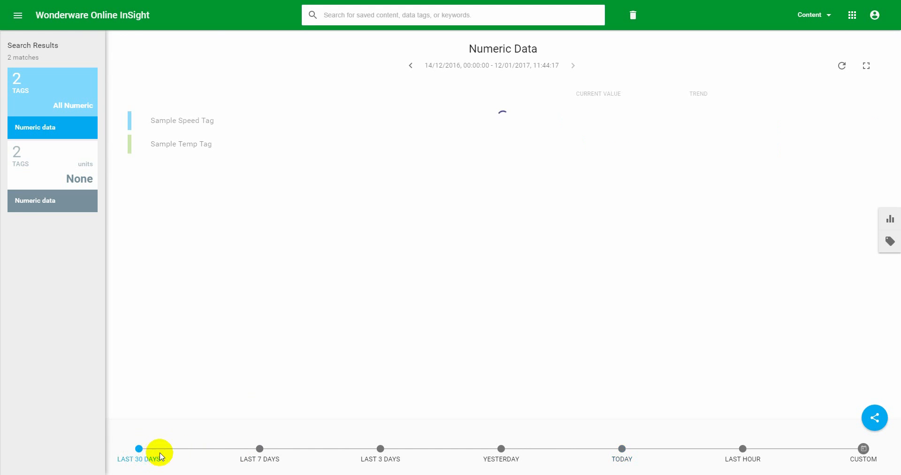